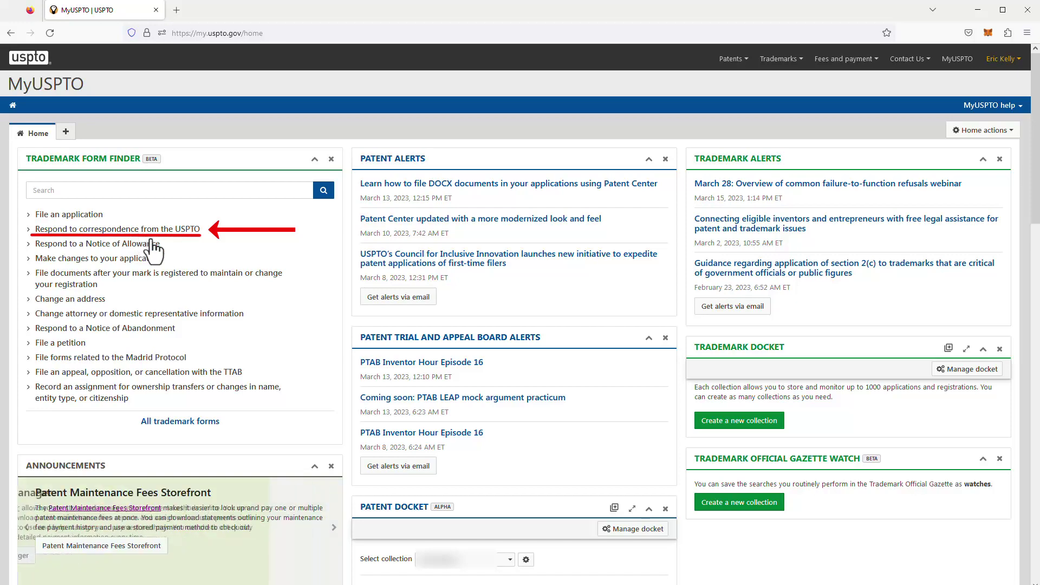
Step: Start a Response to Office Action from MyUSPTO by entering the application's serial number
left_click(130, 230)
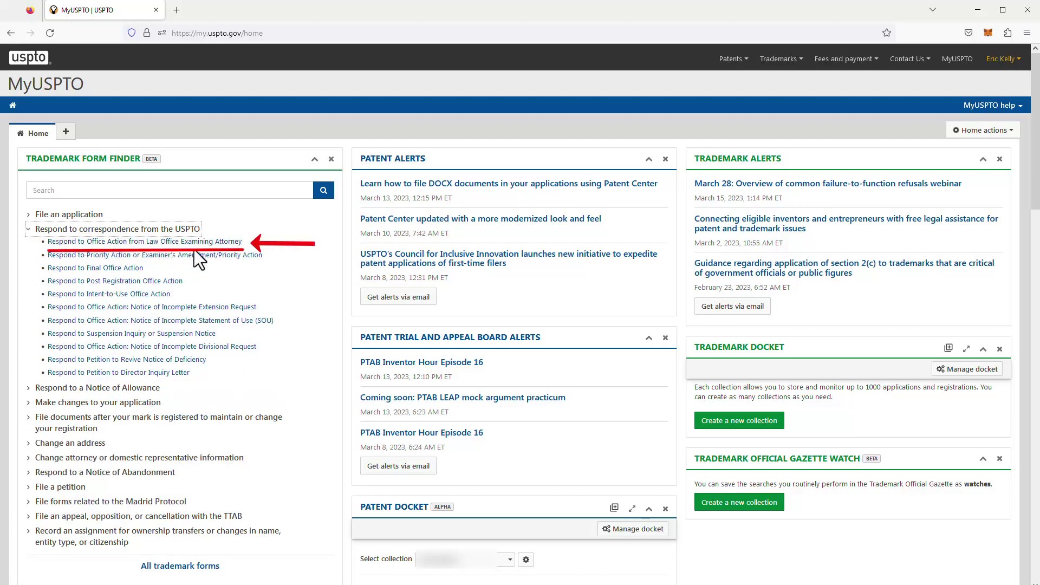
left_click(148, 243)
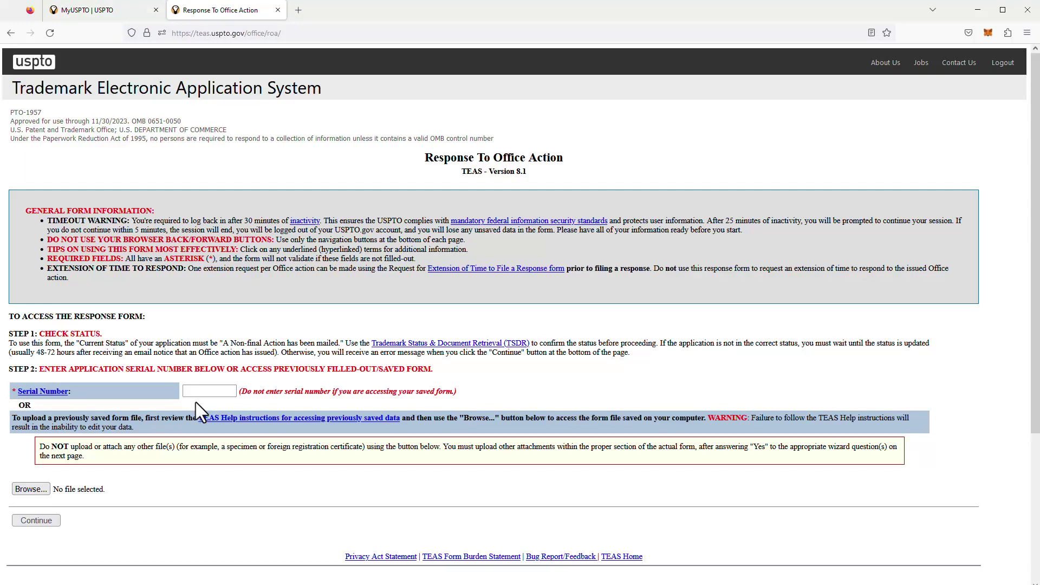
left_click(208, 391)
key("ctrl+v")
key("Return")
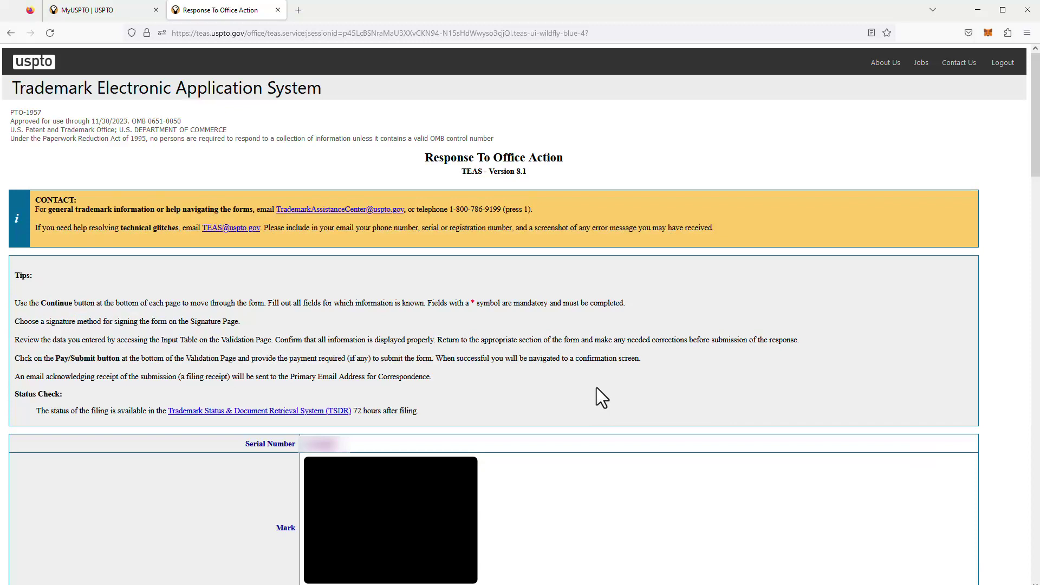
scroll(596, 388, "down", 2)
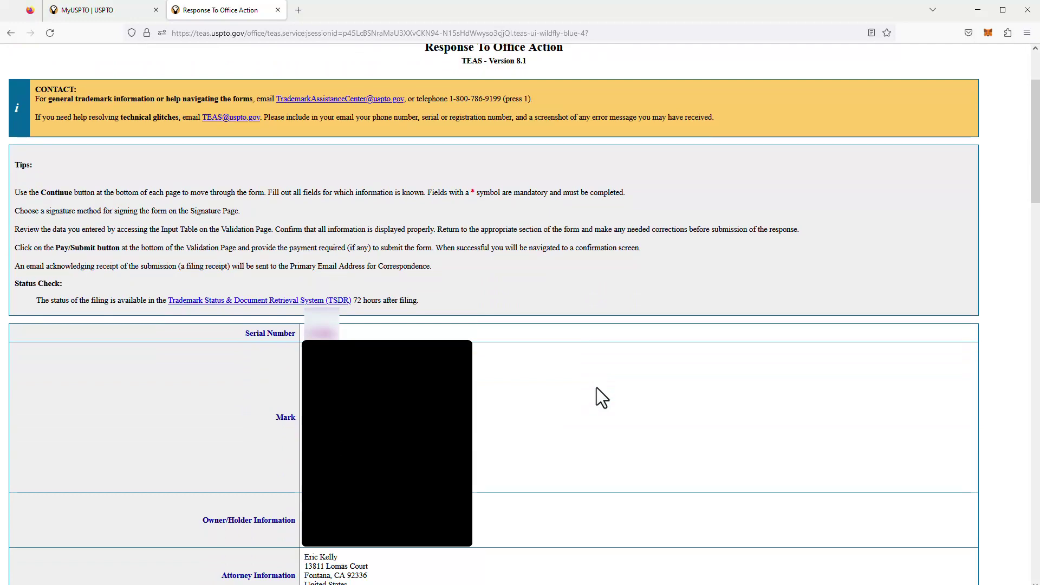
Step: In Step 3, answer Yes to question 1 about responding to a refusal
scroll(596, 388, "down", 3)
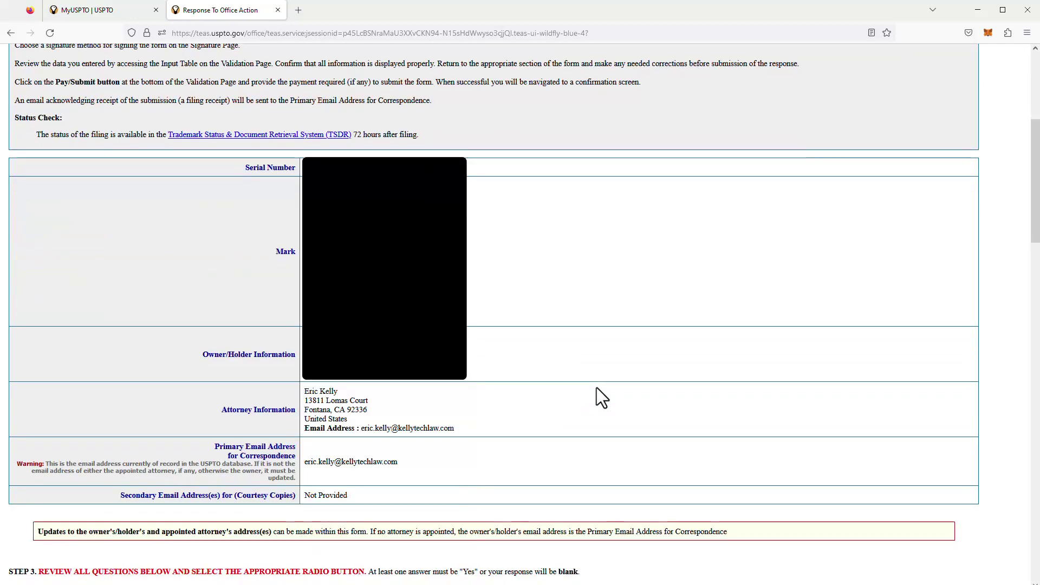
scroll(596, 388, "down", 2)
scroll(596, 388, "down", 2)
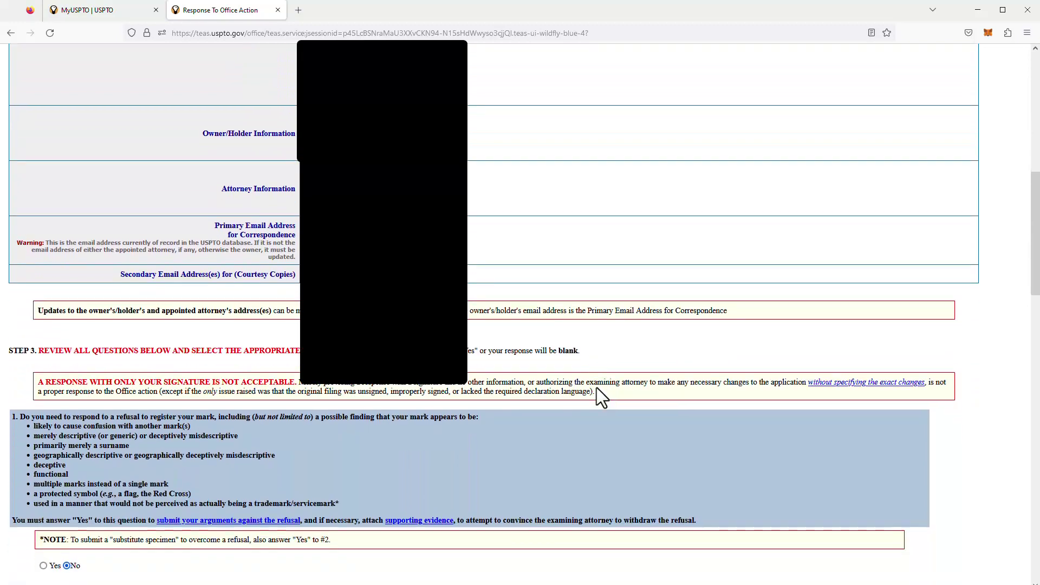
scroll(596, 388, "down", 2)
scroll(596, 388, "down", 4)
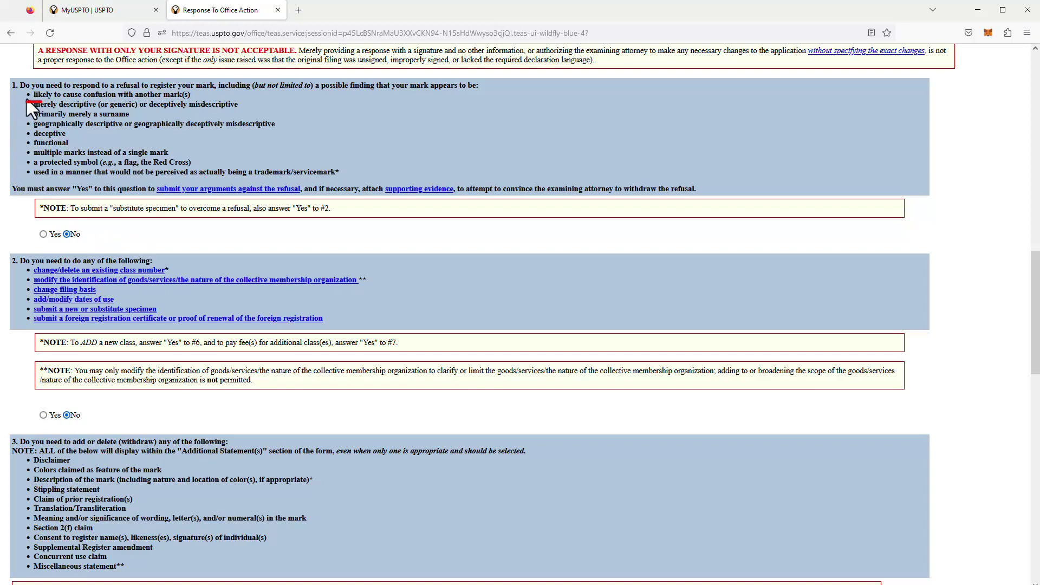
left_click(43, 234)
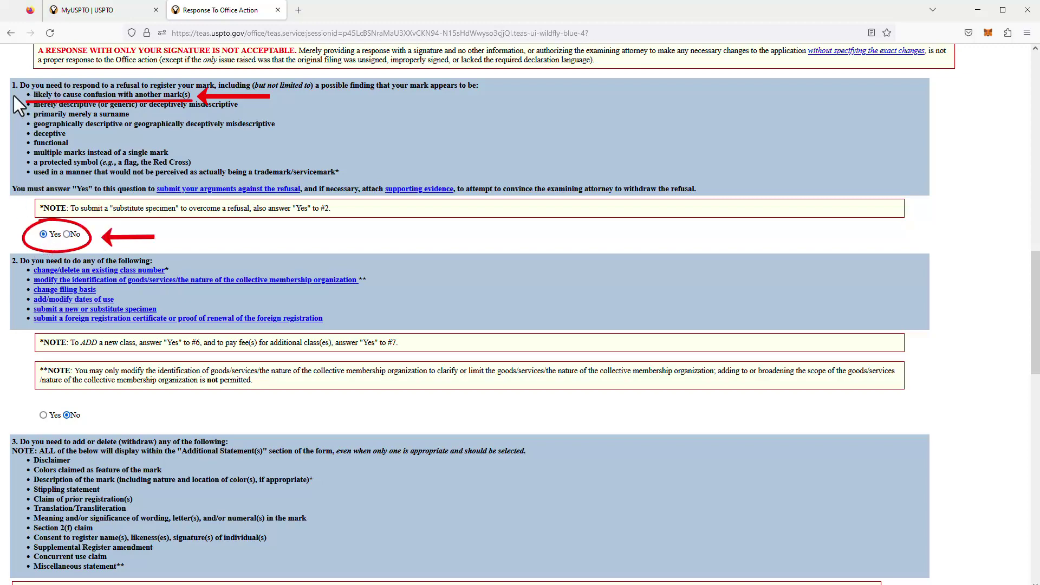
Step: Review questions 2 through 8 down to Continue, leaving them all answered No
scroll(645, 260, "down", 3)
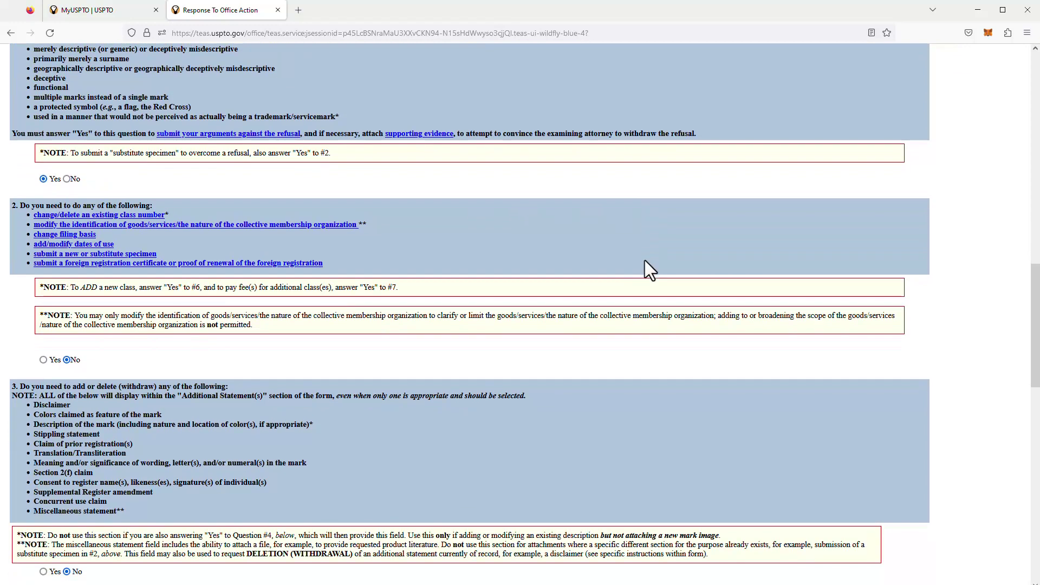
scroll(644, 260, "down", 2)
scroll(644, 260, "down", 1)
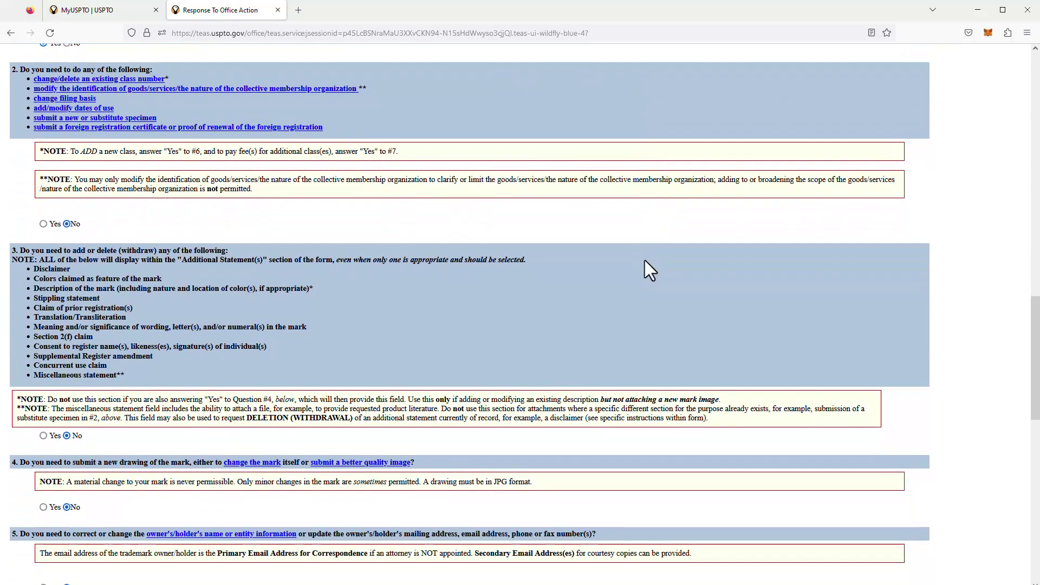
scroll(625, 181, "up", 1)
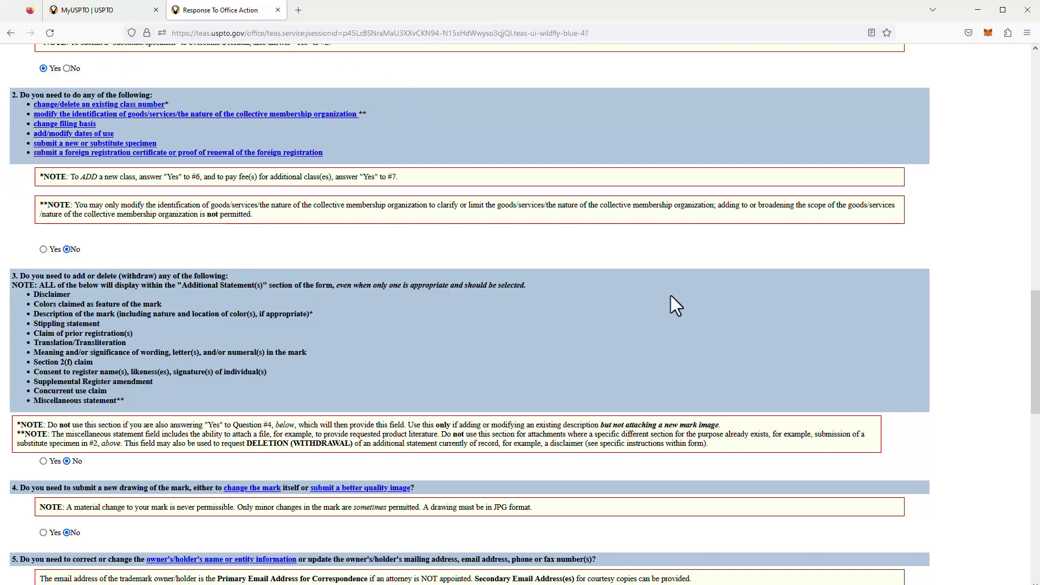
scroll(667, 290, "down", 2)
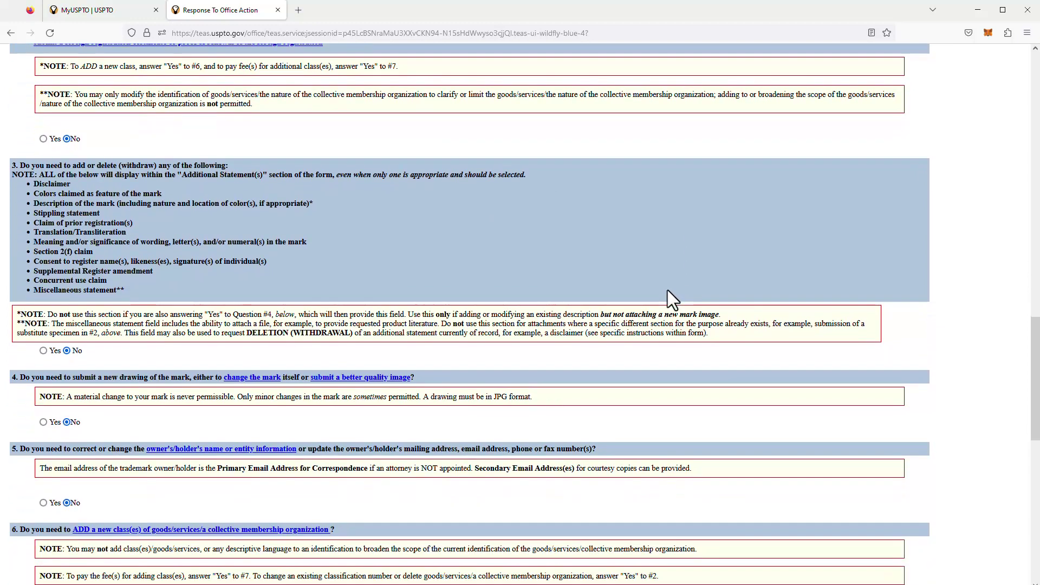
scroll(667, 290, "down", 2)
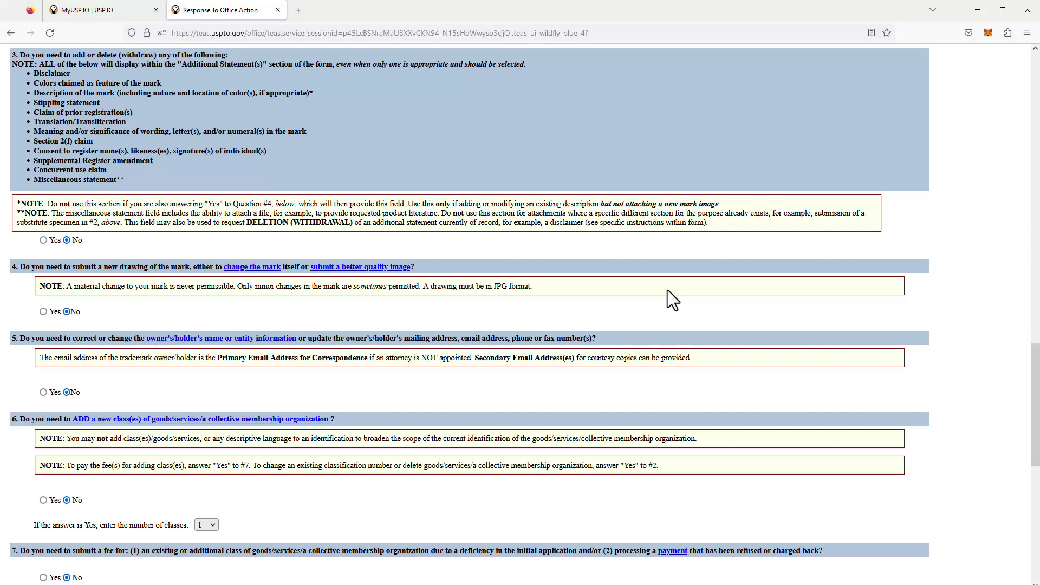
scroll(668, 291, "down", 1)
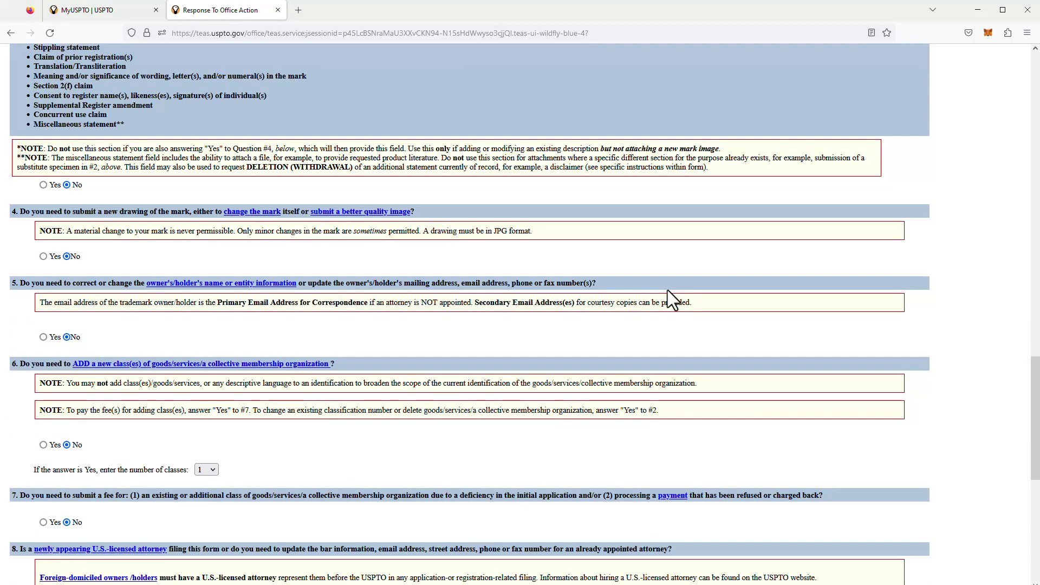
scroll(667, 290, "down", 1)
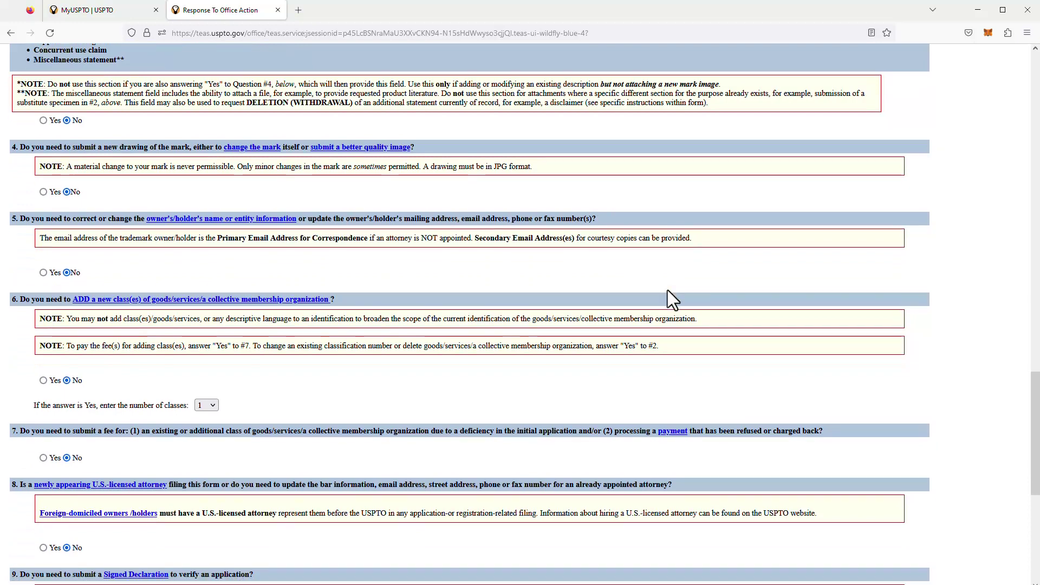
scroll(668, 291, "down", 3)
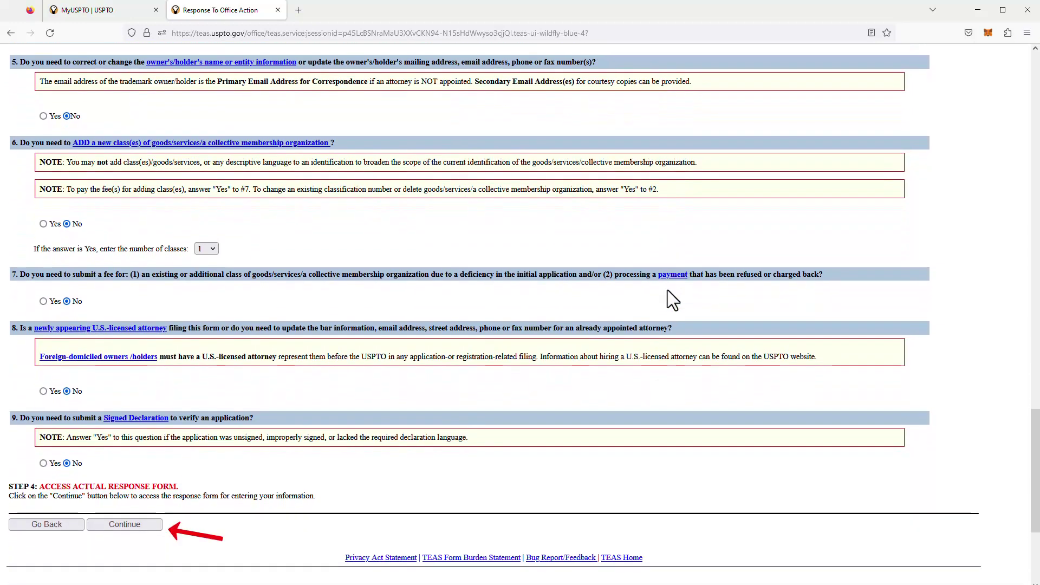
Step: Attach the four evidence PDFs, including Exhibits A and B and Notice.pdf, on the Evidence page
left_click(114, 525)
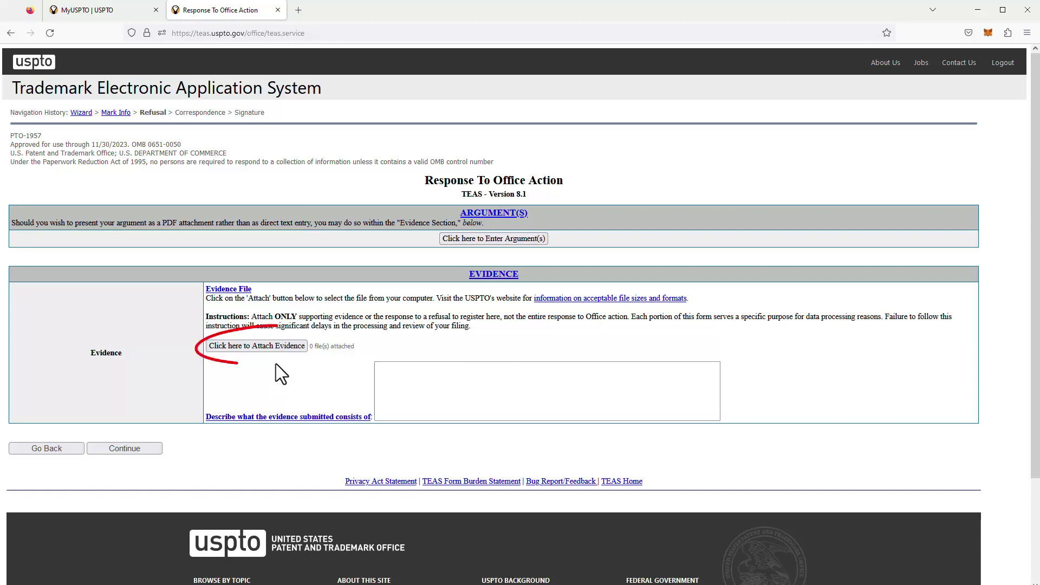
left_click(245, 346)
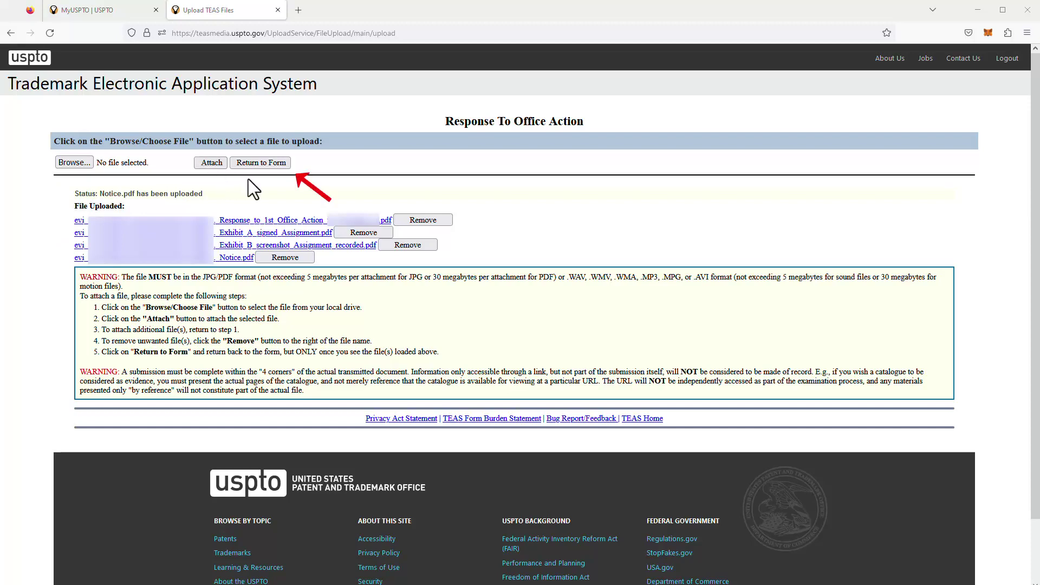
left_click(281, 162)
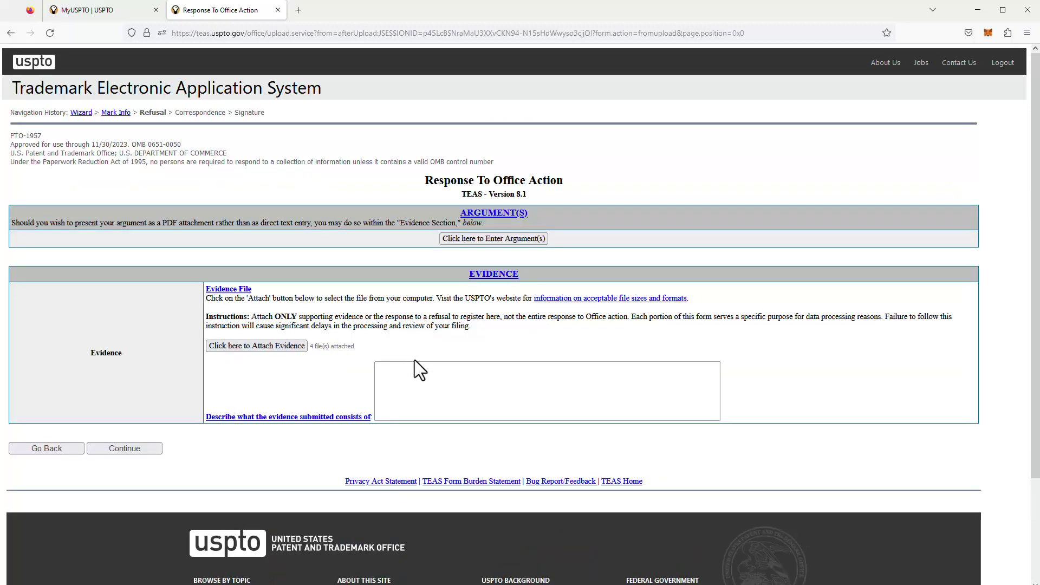
Step: Paste the prepared four-PDF evidence description into the description box and advance to the signature page
left_click(457, 396)
key("ctrl+v")
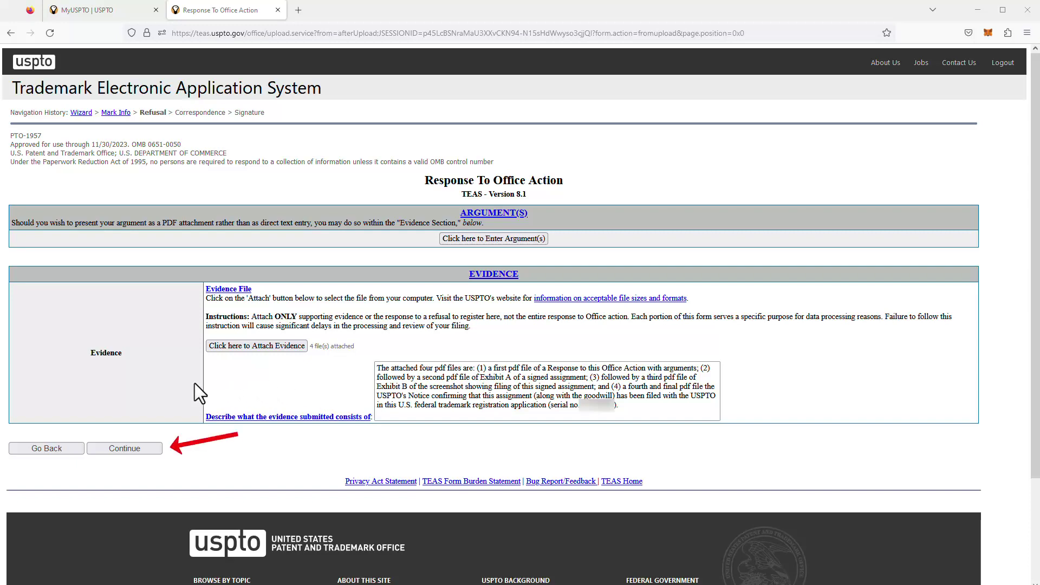
left_click(124, 448)
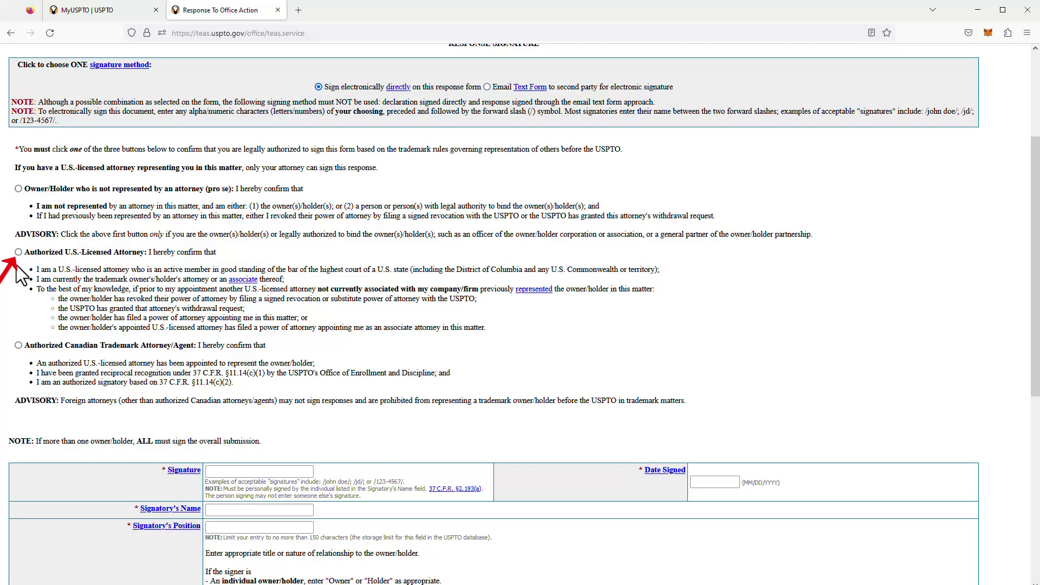
Step: Choose Authorized U.S.-Licensed Attorney, enter the electronic signature, and set the date to 03/16/2023
left_click(18, 251)
scroll(574, 314, "down", 1)
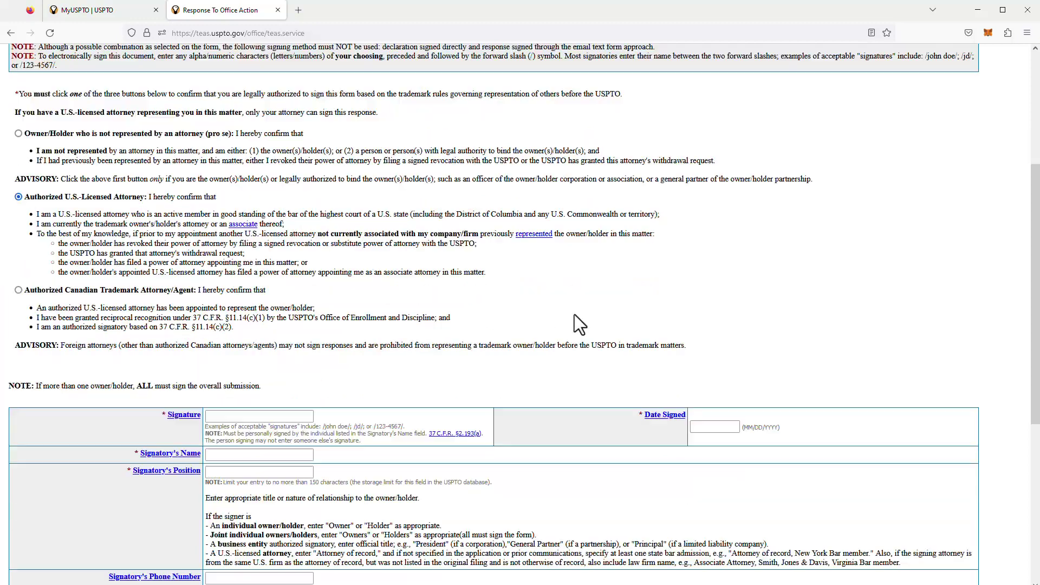
left_click(264, 415)
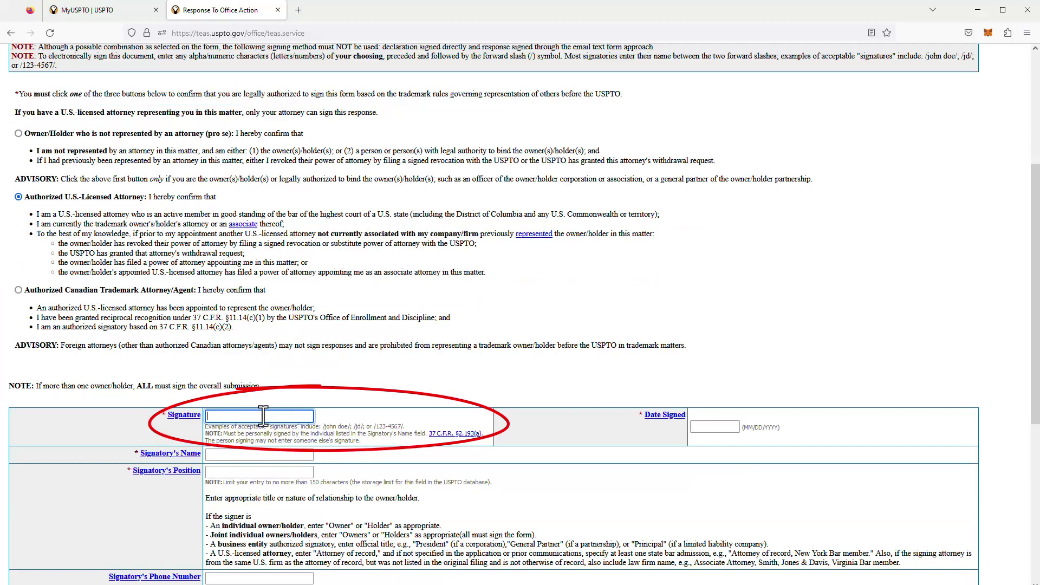
left_click(710, 427)
Step: Fill in the signatory's name, position and phone number, then validate the response
left_click(262, 455)
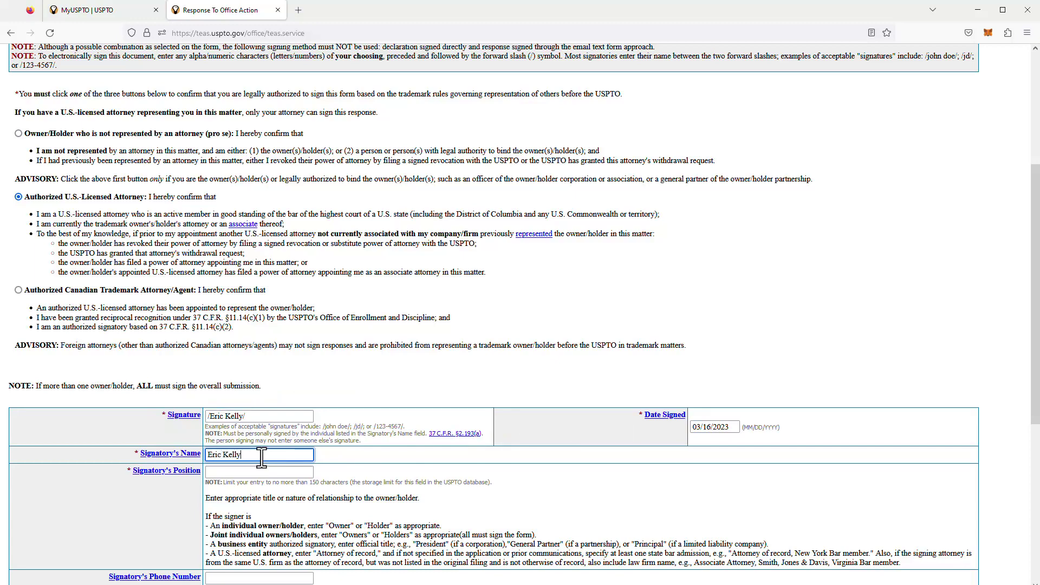
left_click(260, 472)
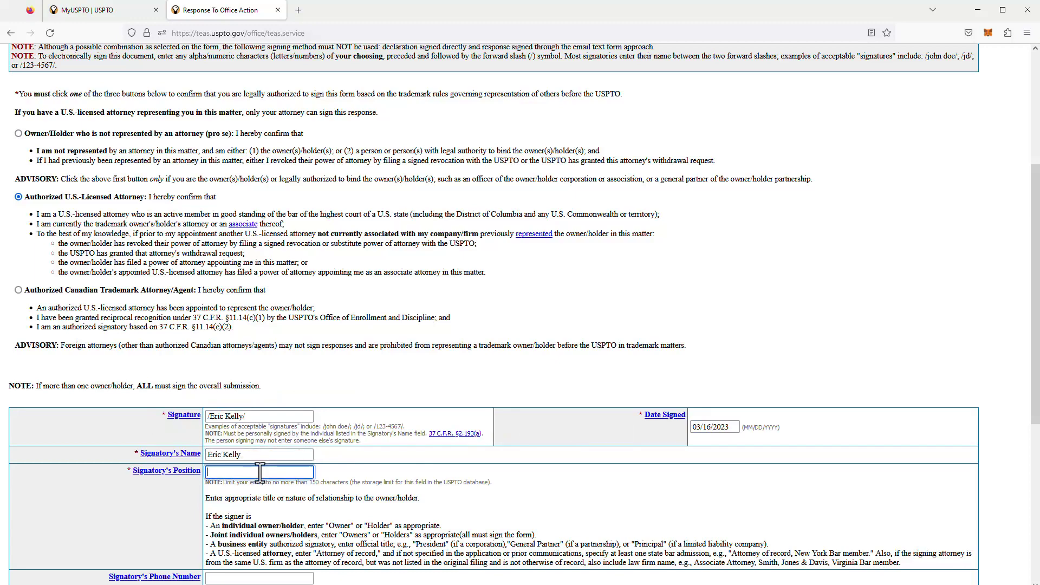
type("Attorney of record, California Bar member")
scroll(274, 465, "down", 3)
left_click(276, 464)
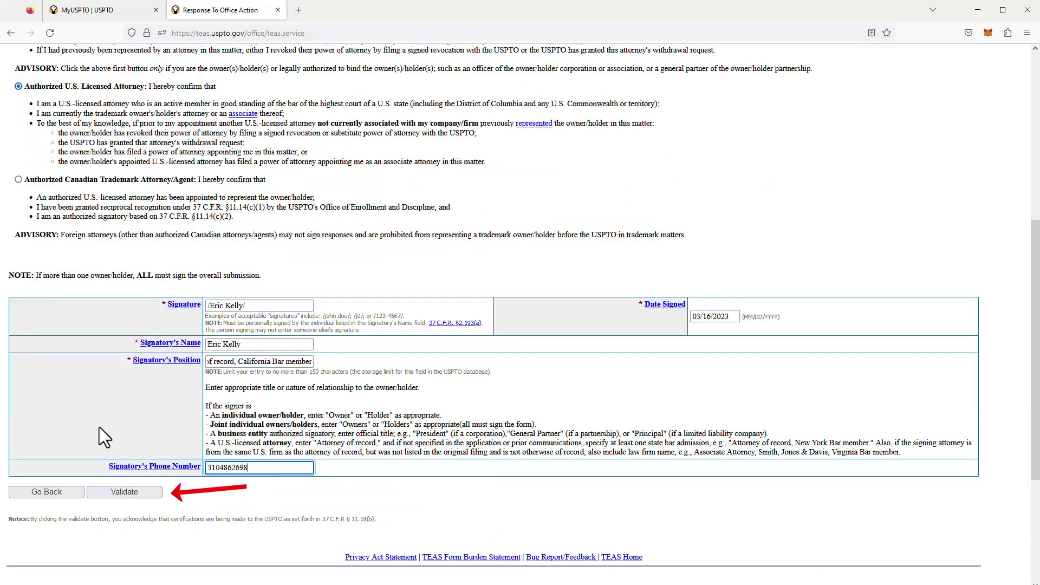
left_click(111, 492)
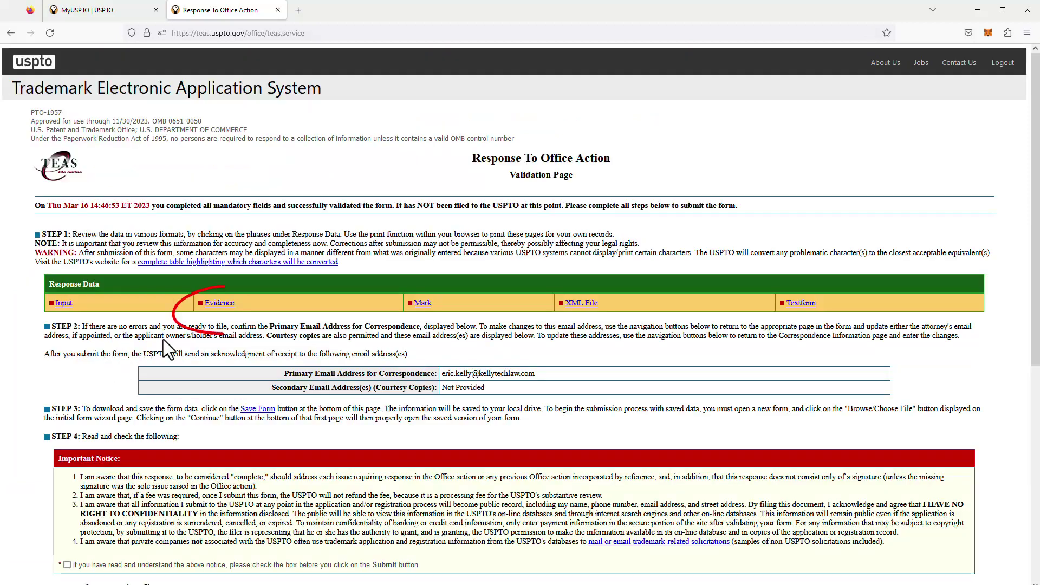
Step: Check the attached evidence summary and its first PDF in a new tab, then close it
right_click(219, 306)
left_click(233, 312)
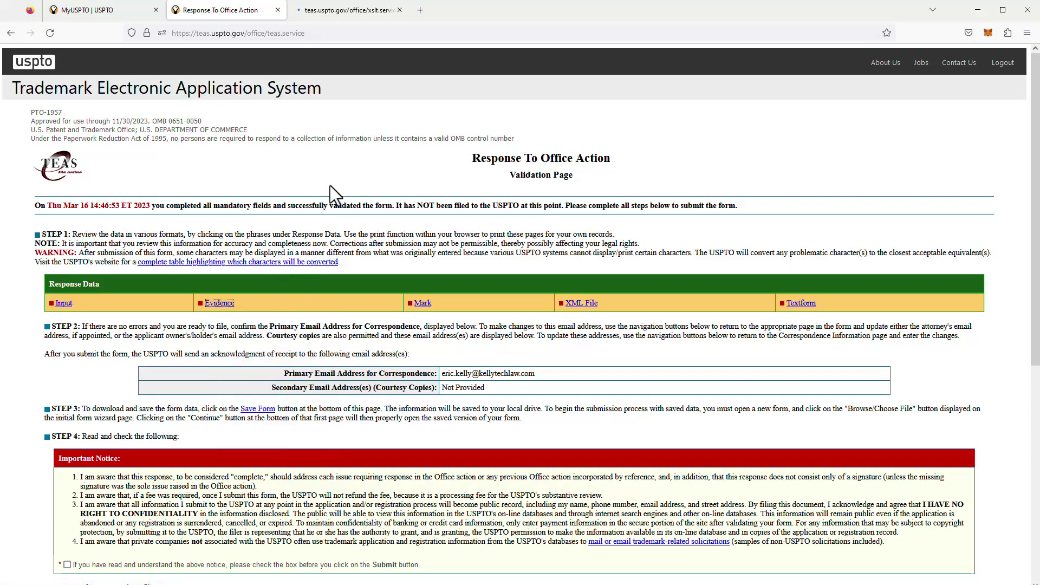
left_click(328, 17)
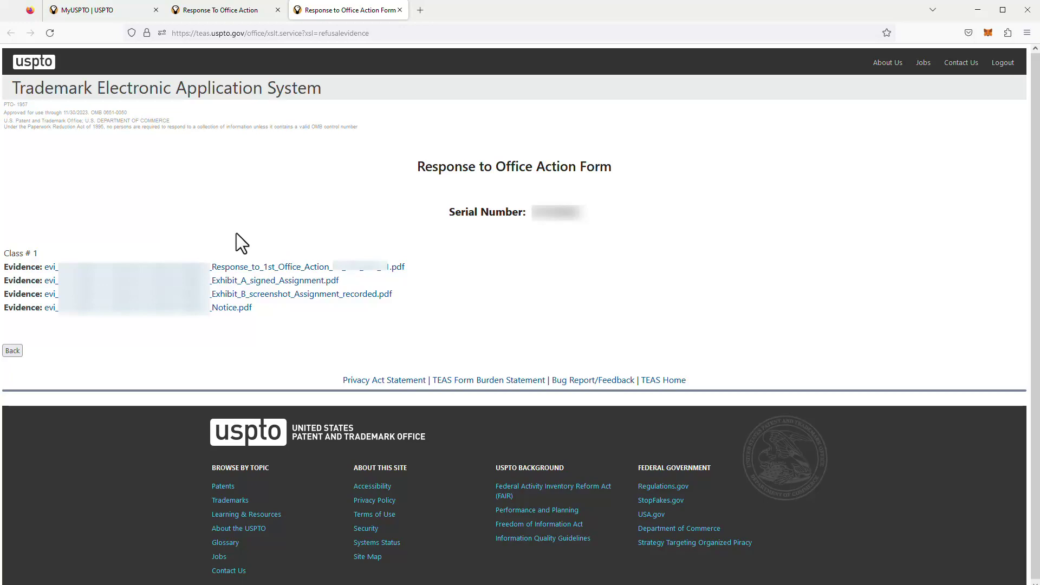
left_click(223, 268)
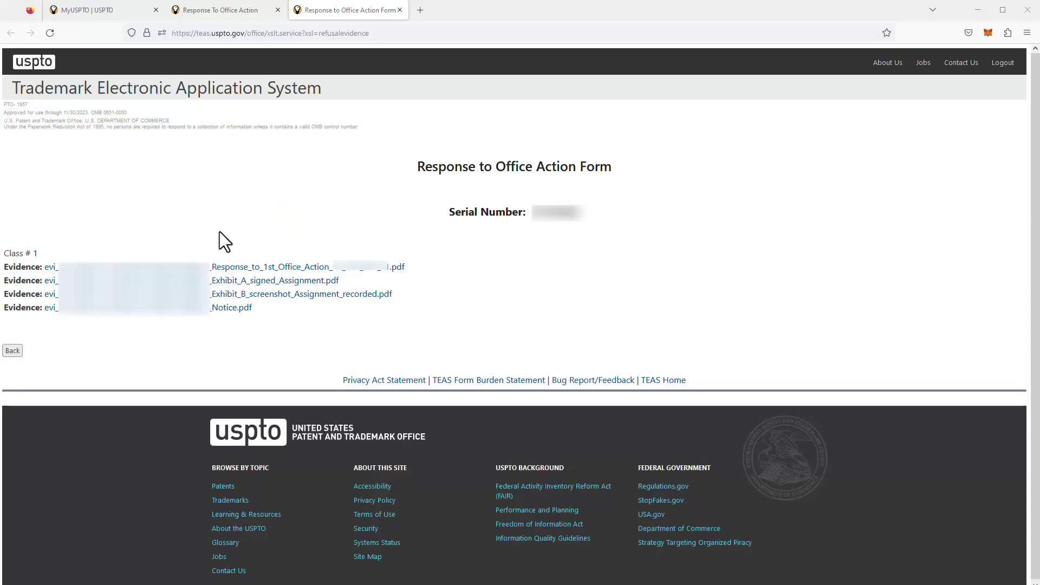
left_click(399, 10)
Step: Review the entered-data summary in a new tab, then close it to return to validation
left_click_drag(59, 276, 55, 325)
right_click(64, 304)
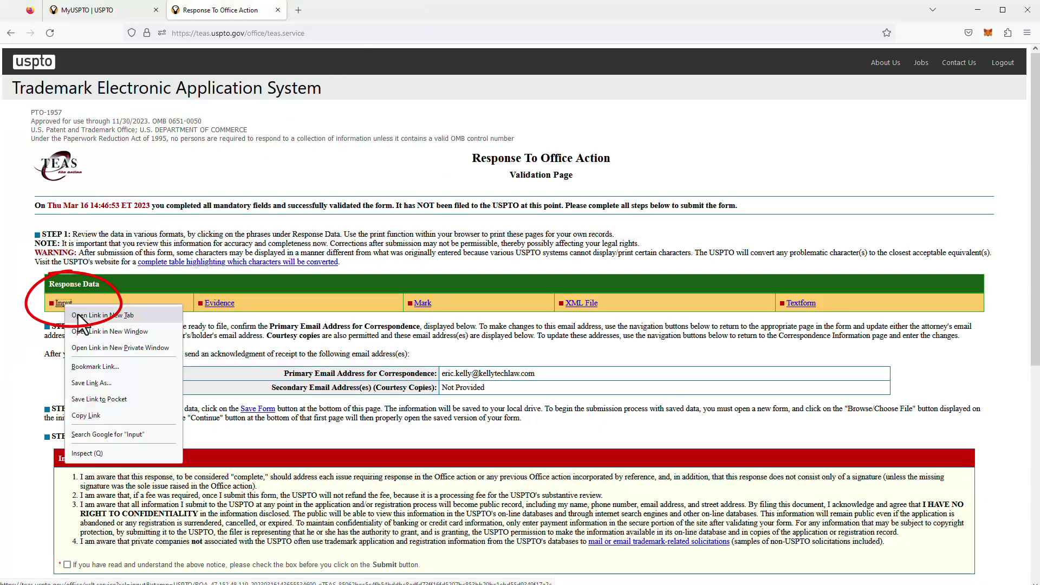
left_click(82, 315)
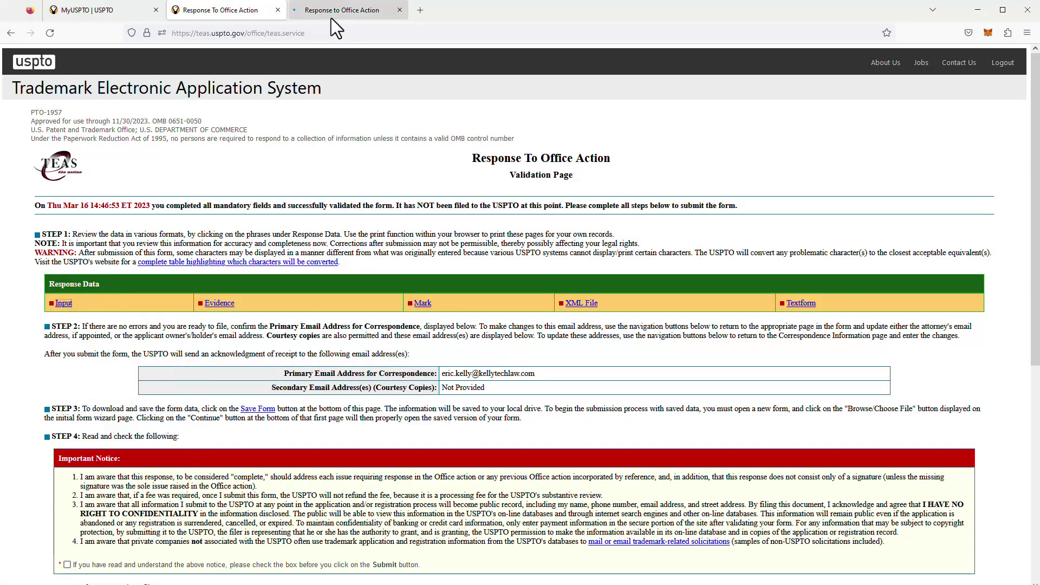
left_click(332, 12)
scroll(349, 251, "down", 3)
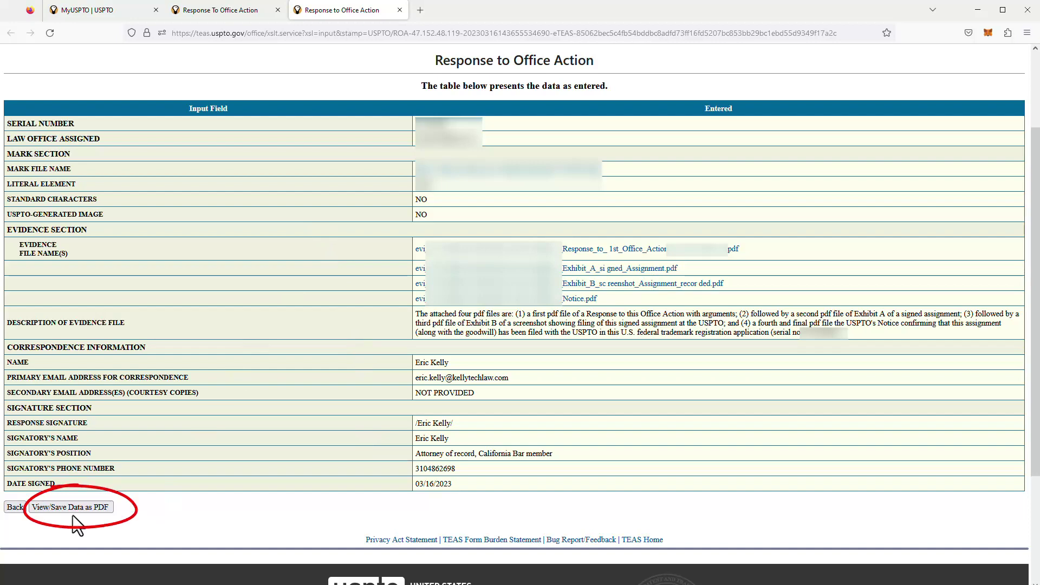
left_click(399, 9)
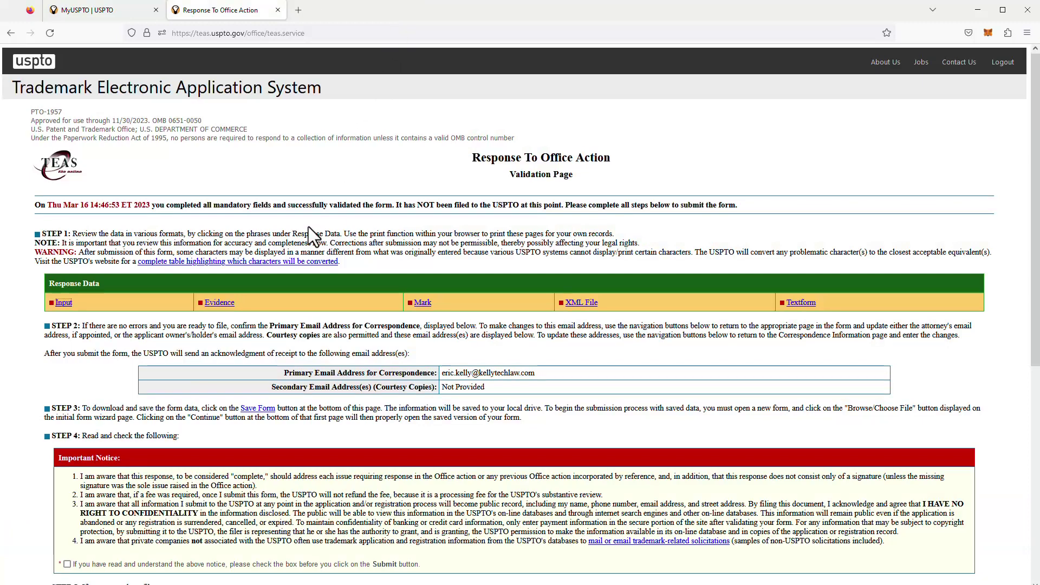
Step: Submit the Office Action response and open the e-receipt as a PDF file
scroll(307, 227, "down", 2)
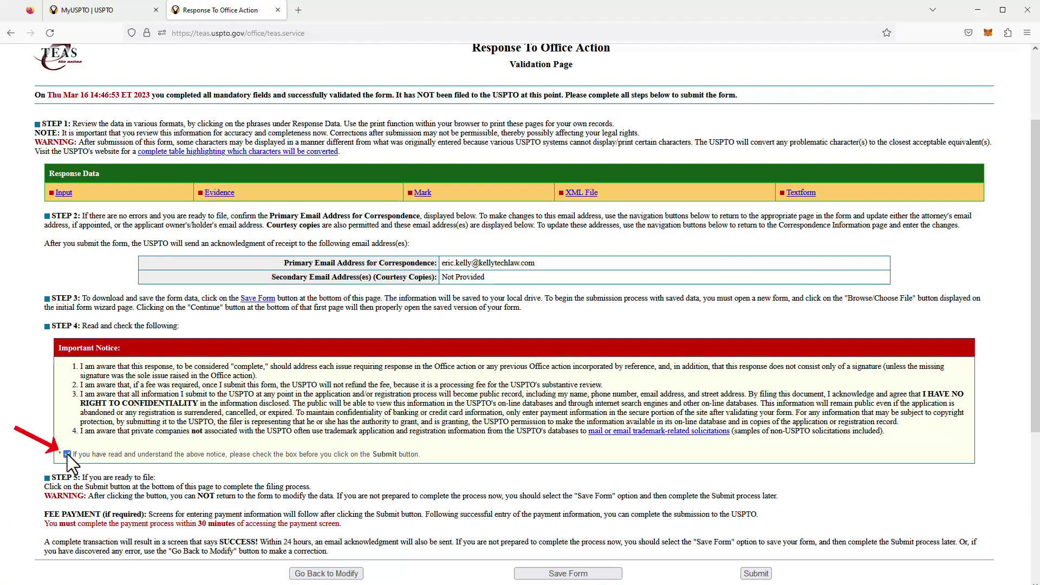
left_click(753, 574)
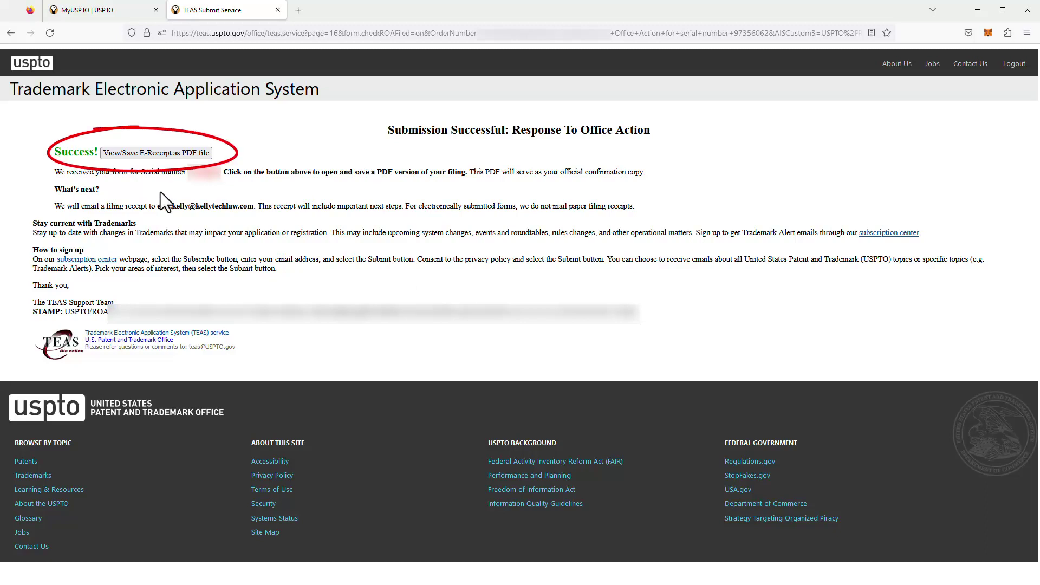
left_click(157, 153)
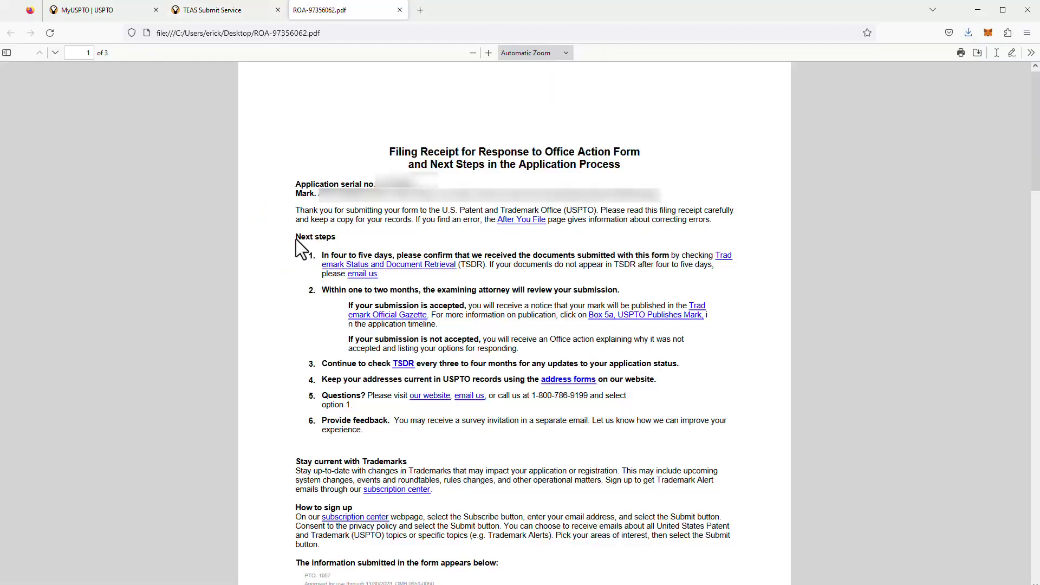